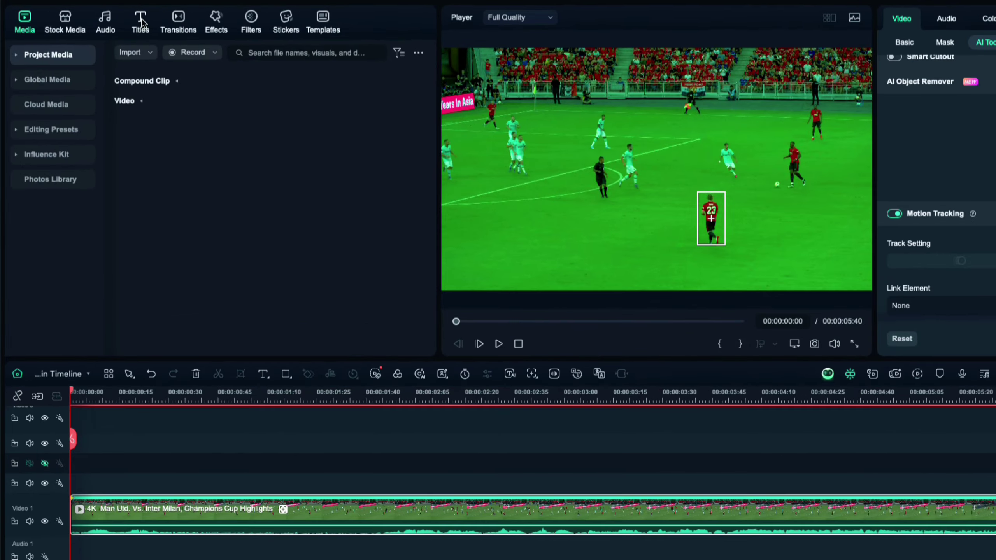
# Add the Wave Title 01 plain-text title on the track above the football clip and extend it to the clip's full length
pyautogui.click(117, 40)
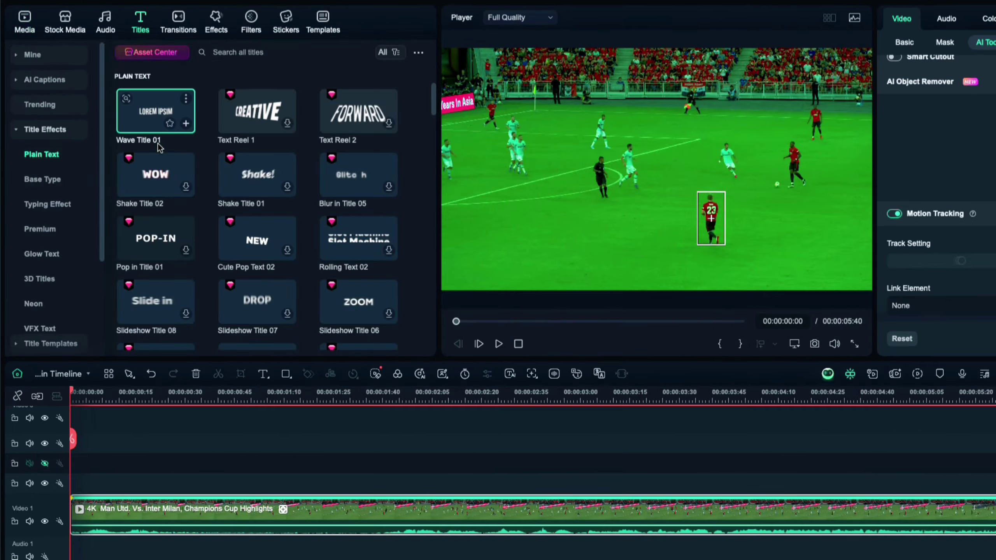
pyautogui.moveTo(153, 112); pyautogui.dragTo(65, 489)
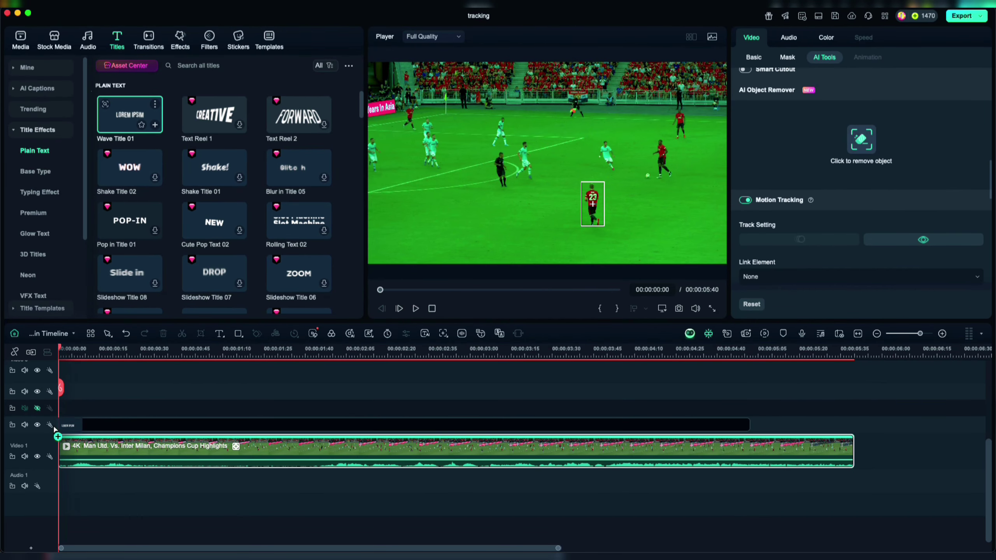
pyautogui.moveTo(54, 430); pyautogui.dragTo(55, 430)
pyautogui.moveTo(750, 425); pyautogui.dragTo(854, 425)
# Set the title's text color to red and turn on its Glow effect
pyautogui.scroll(5, 747, 116)
pyautogui.click(880, 140)
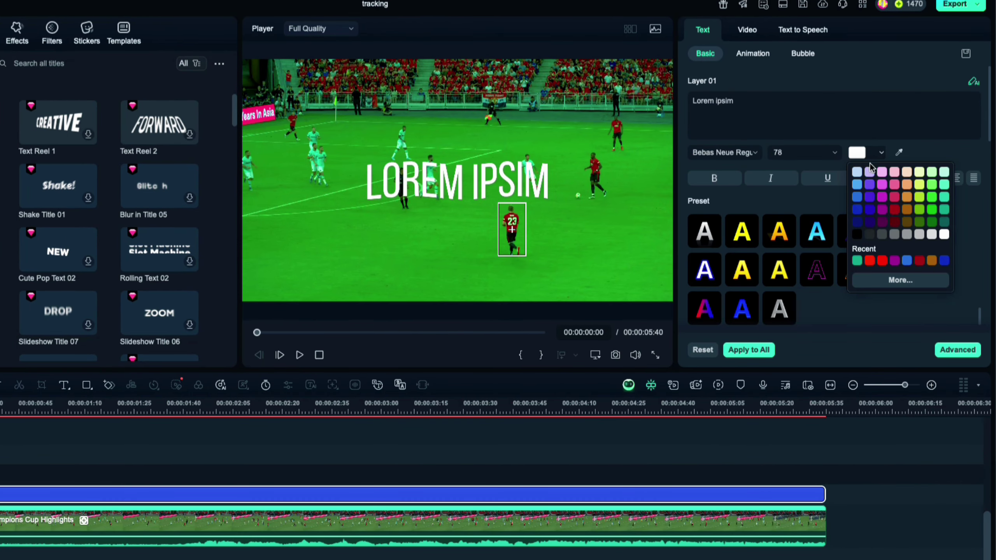
pyautogui.click(870, 261)
pyautogui.scroll(-10, 743, 259)
pyautogui.click(696, 283)
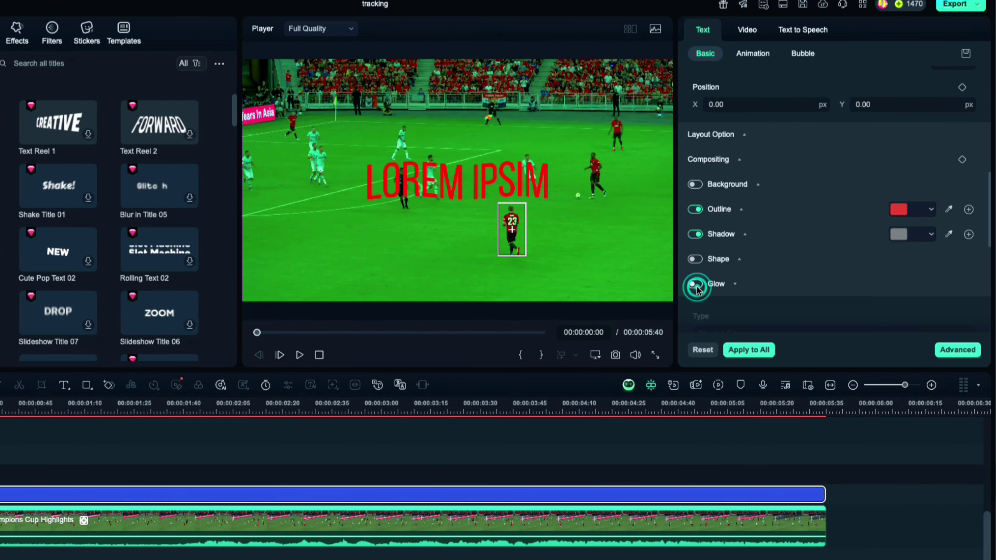
# Scale the title down to about 25% and place it just above the tracked player with shirt number 23
pyautogui.scroll(10, 727, 51)
pyautogui.click(749, 30)
pyautogui.moveTo(770, 125); pyautogui.dragTo(731, 126)
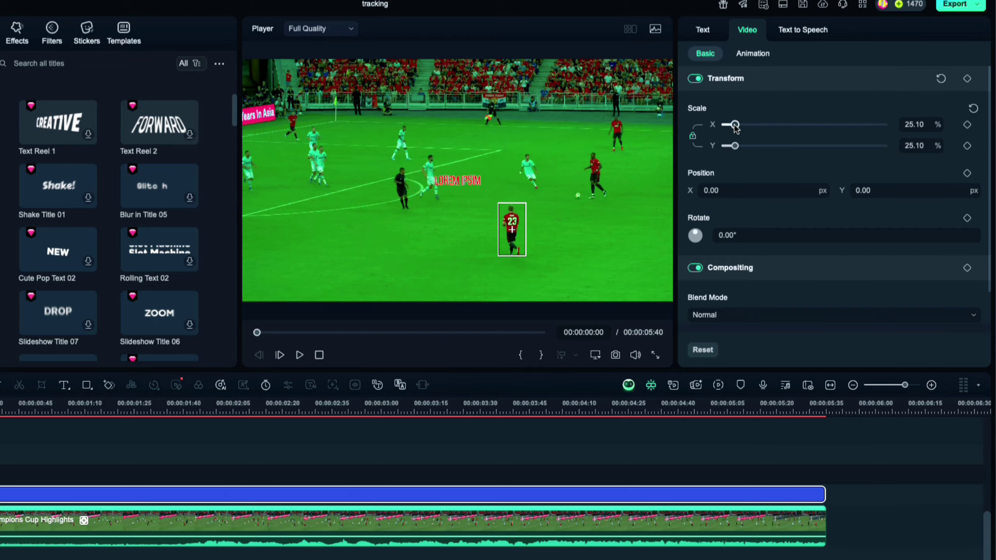
pyautogui.moveTo(459, 185); pyautogui.dragTo(514, 198)
pyautogui.moveTo(741, 128); pyautogui.dragTo(743, 128)
# Replace the title's text with "Player #1"
pyautogui.click(703, 29)
pyautogui.tripleClick(727, 98)
pyautogui.write('Plat')
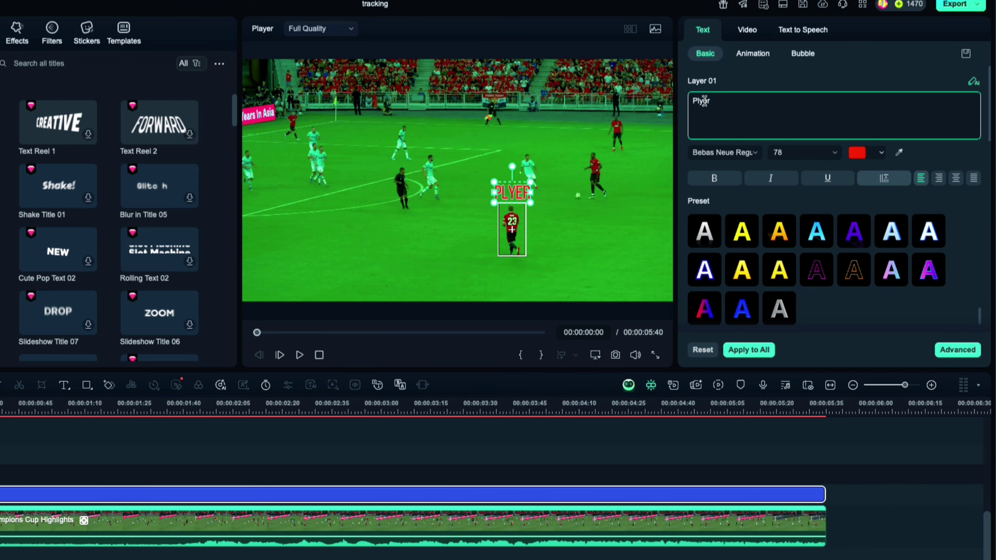
pyautogui.press('BackSpace')
pyautogui.write('yer #1')
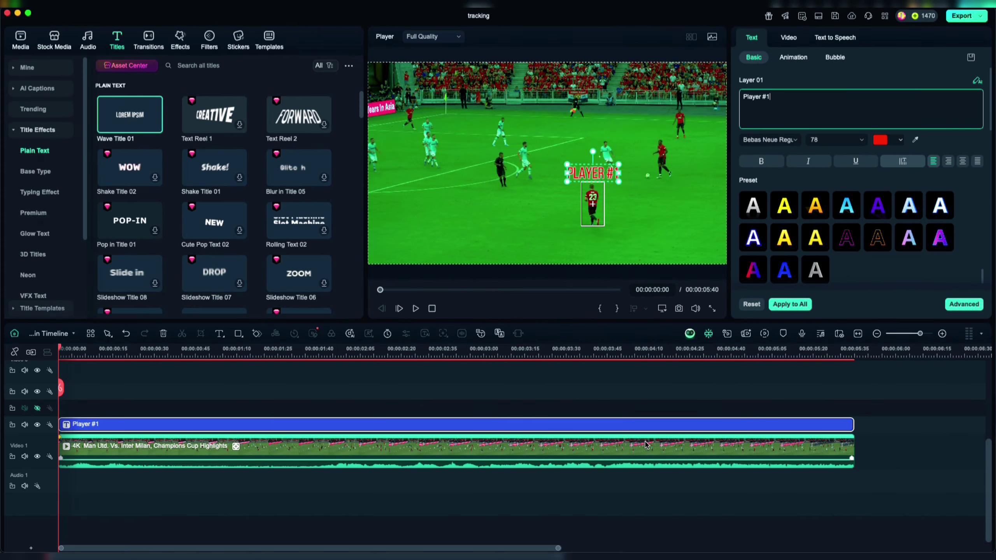
# Link the football clip's motion tracking to the Wave Title 01 element and play the result
pyautogui.click(591, 521)
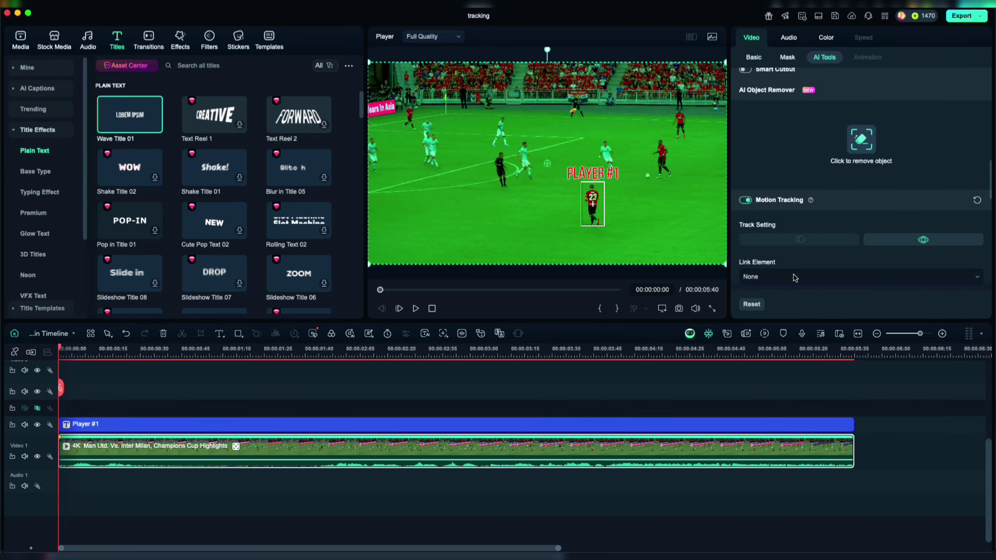
pyautogui.scroll(-2, 789, 268)
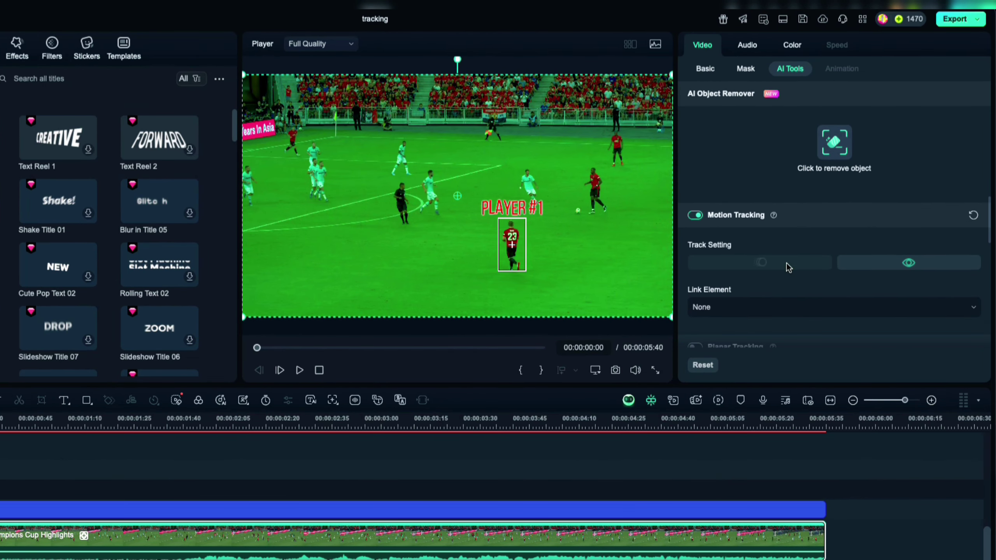
pyautogui.click(778, 299)
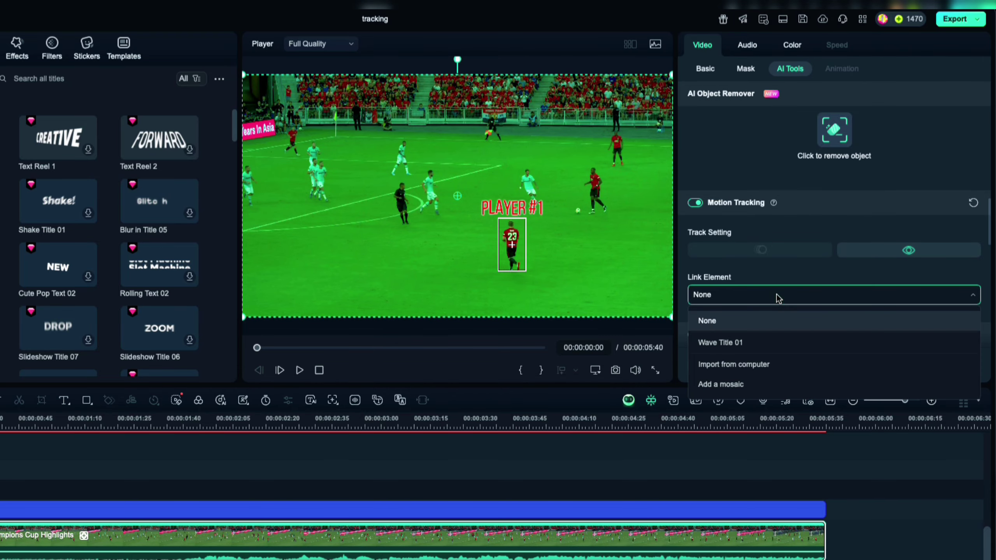
pyautogui.click(727, 342)
pyautogui.press('space')
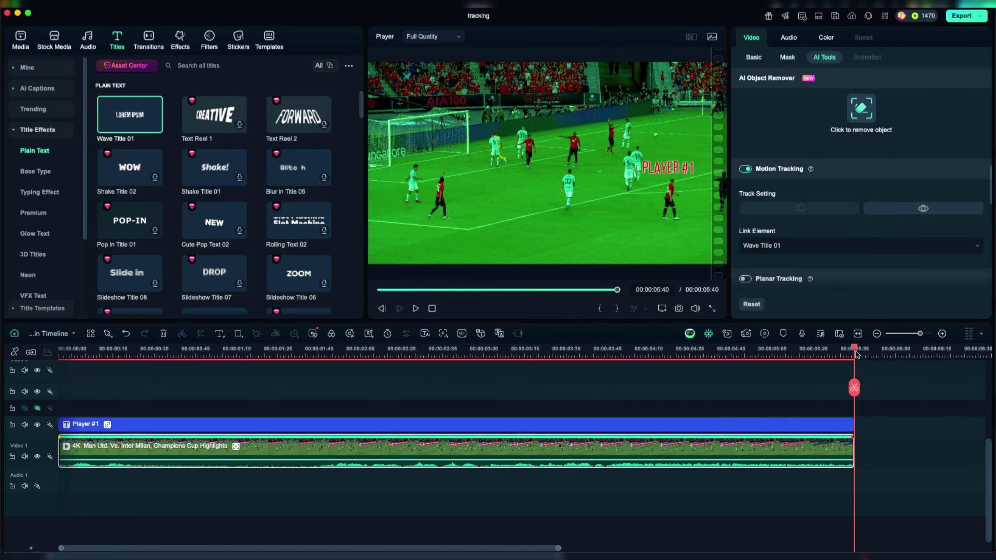
# Duplicate the football clip and its Player #1 title onto the tracks directly above the originals
pyautogui.click(104, 350)
pyautogui.click(510, 460)
pyautogui.moveTo(503, 451); pyautogui.dragTo(498, 408)
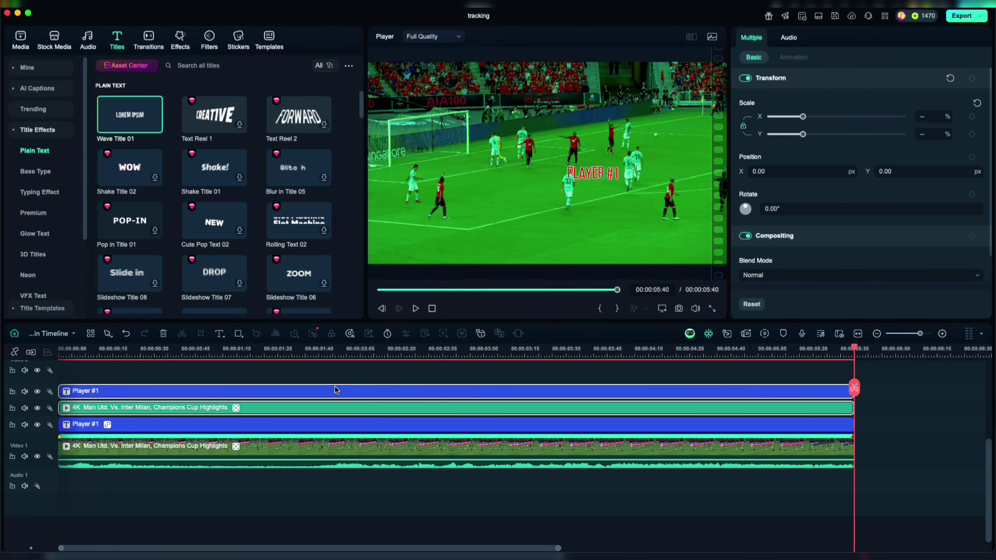
pyautogui.scroll(2, 836, 353)
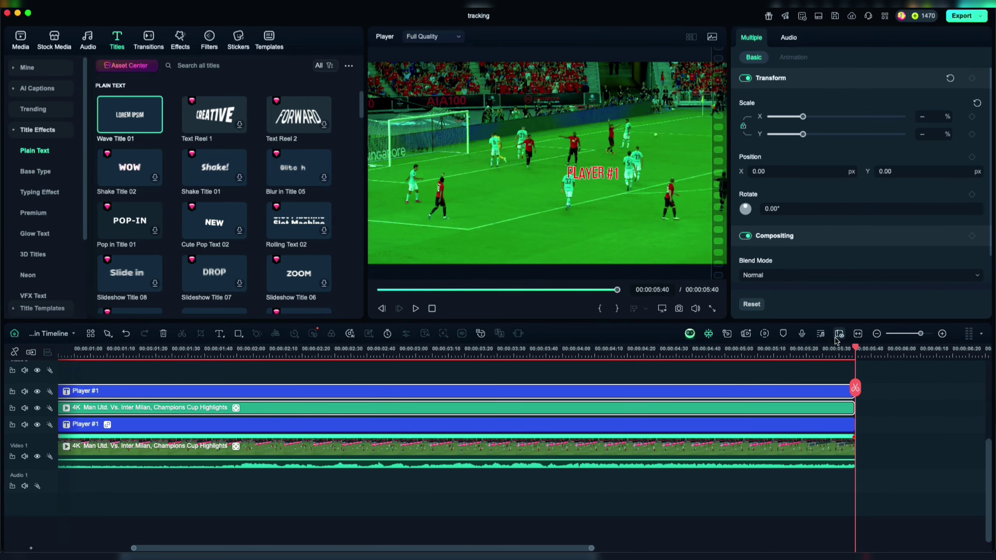
# Change the duplicated title's text on the uppermost track to "Player #2"
pyautogui.click(103, 392)
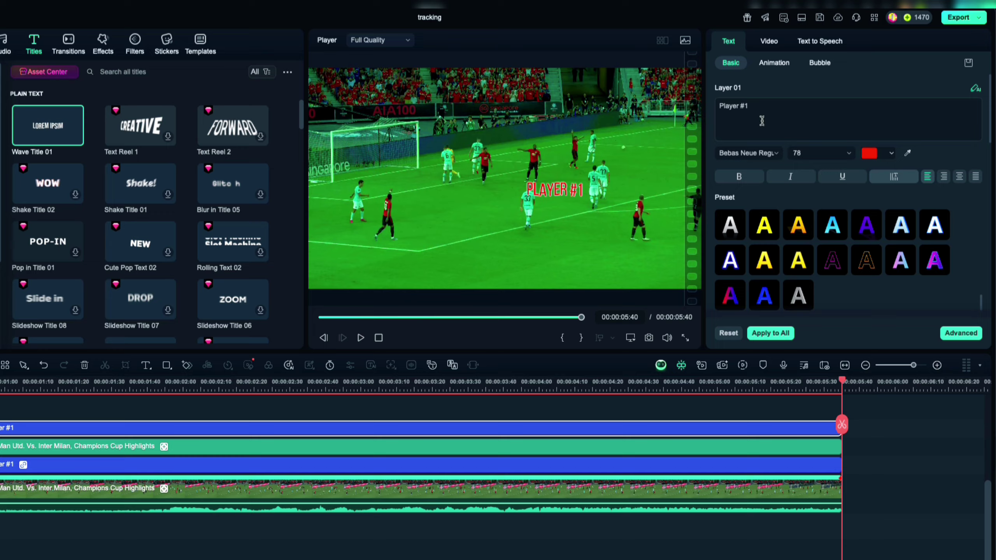
pyautogui.click(774, 99)
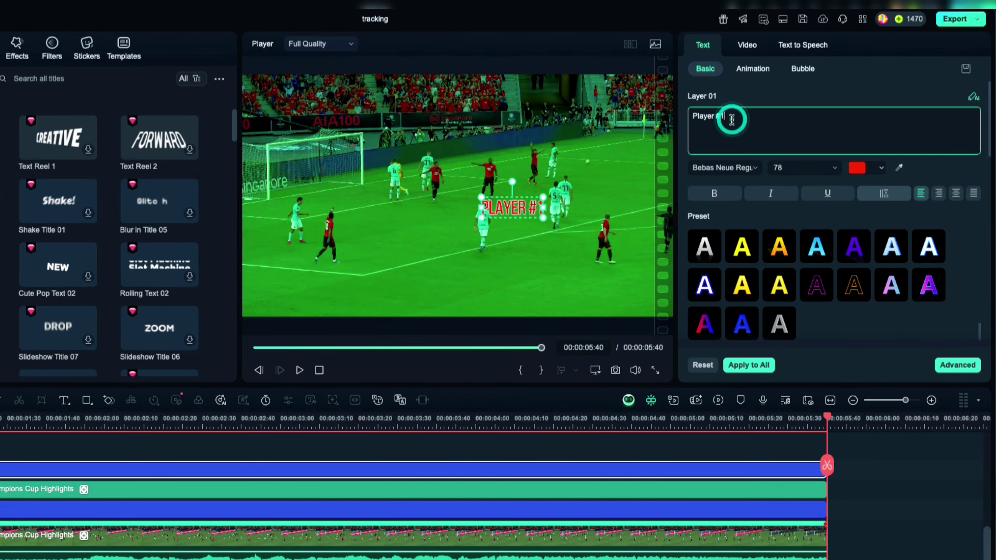
pyautogui.press('BackSpace')
pyautogui.write('@')
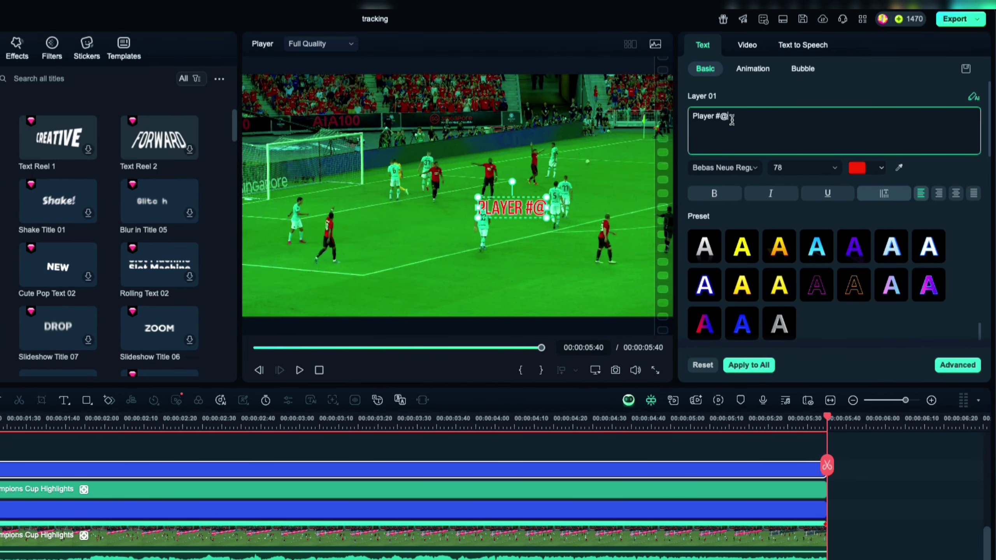
pyautogui.press('BackSpace')
pyautogui.write('2')
# Turn off Motion Tracking on the duplicated football clip and clear its existing tracking data
pyautogui.moveTo(828, 417); pyautogui.dragTo(94, 403)
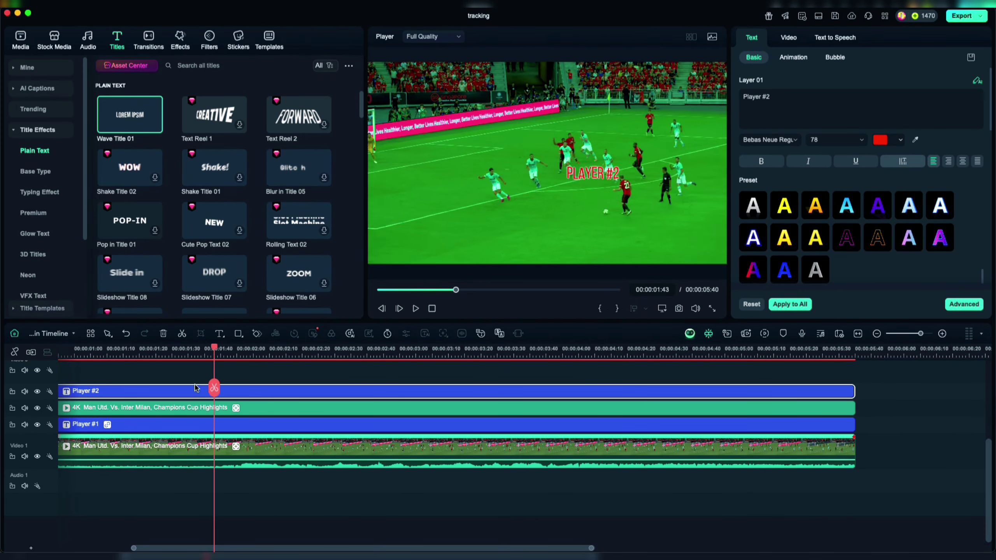
pyautogui.click(116, 409)
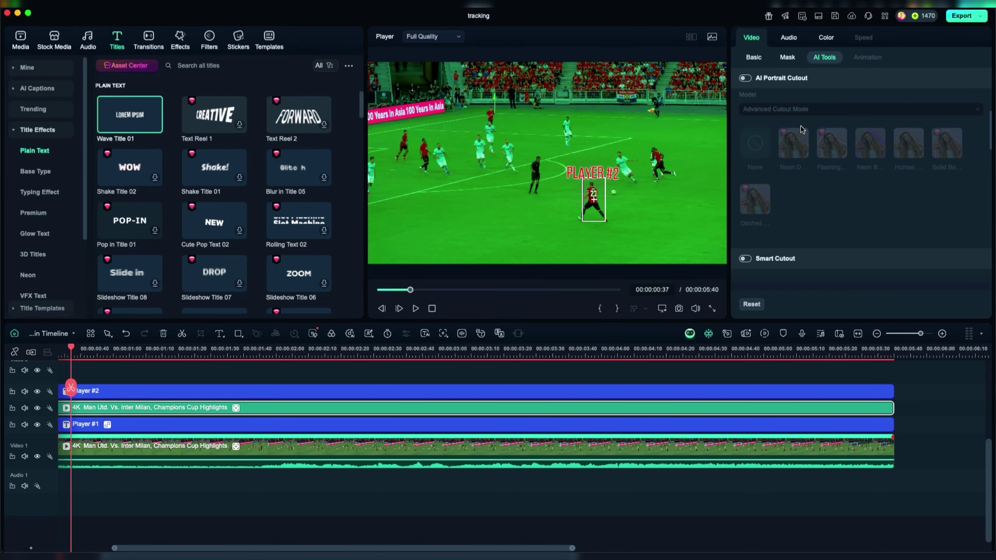
pyautogui.scroll(-5, 859, 157)
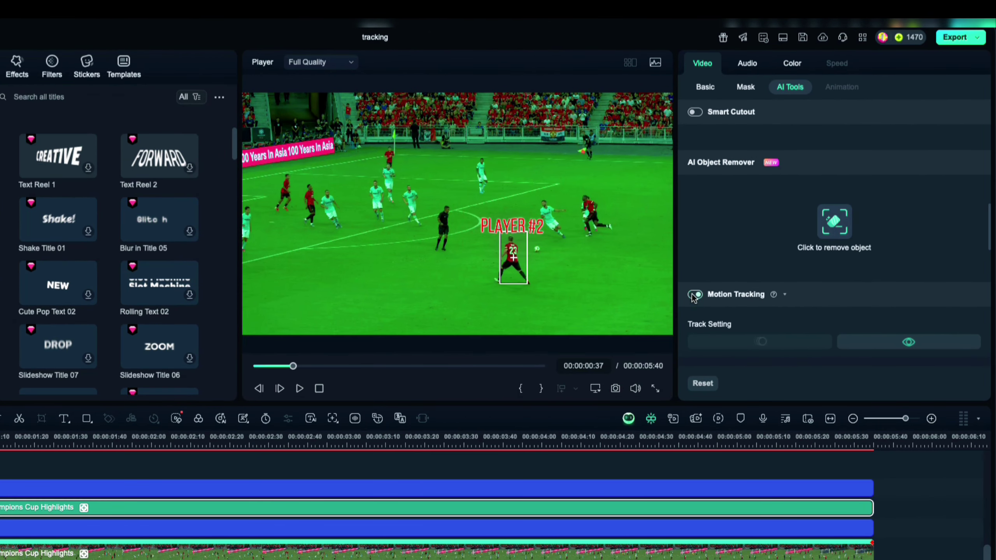
pyautogui.click(743, 230)
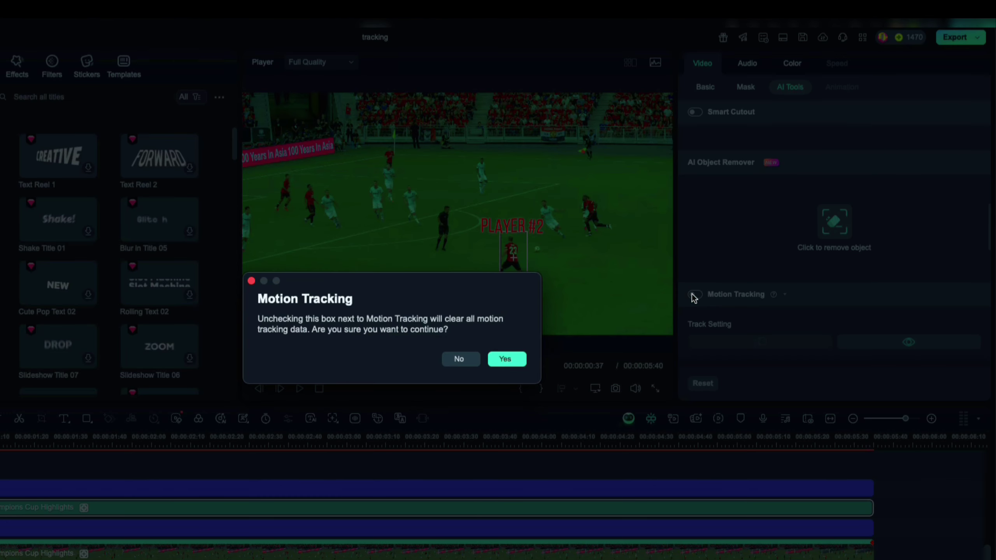
pyautogui.click(493, 360)
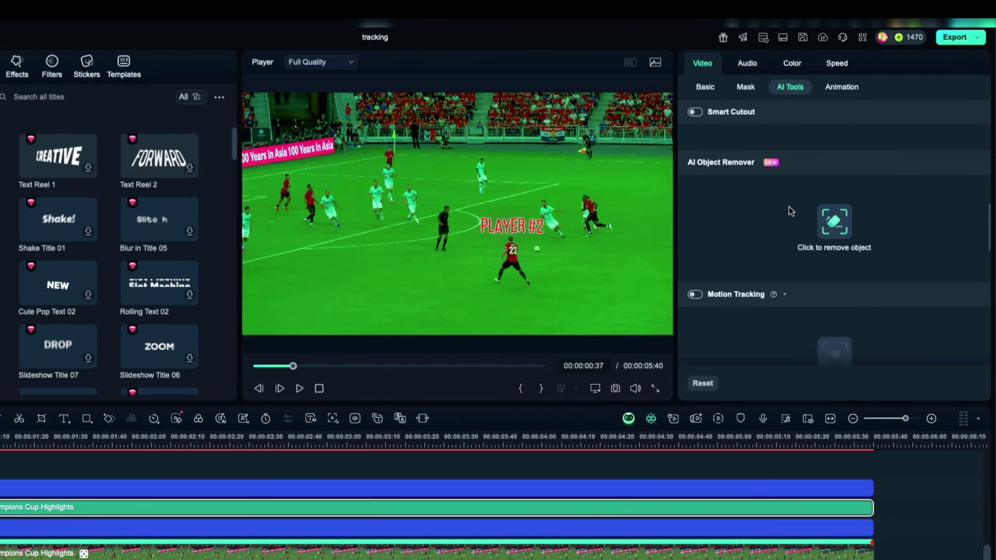
# Re-enable Motion Tracking on the duplicated clip, fit the tracking box around the light-shirted player beside the referee at the clip's start, and run the tracking
pyautogui.scroll(-3, 796, 248)
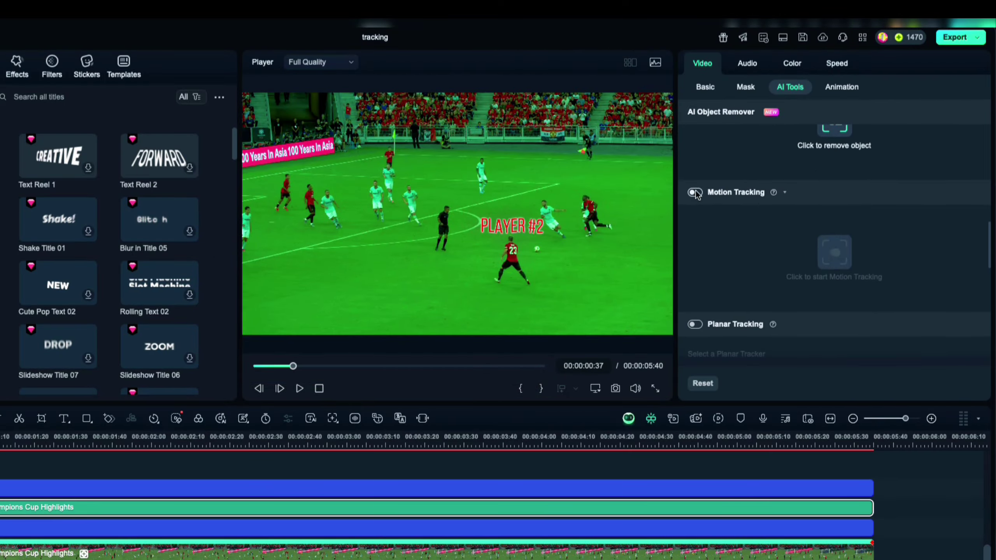
pyautogui.click(695, 192)
pyautogui.press('Home')
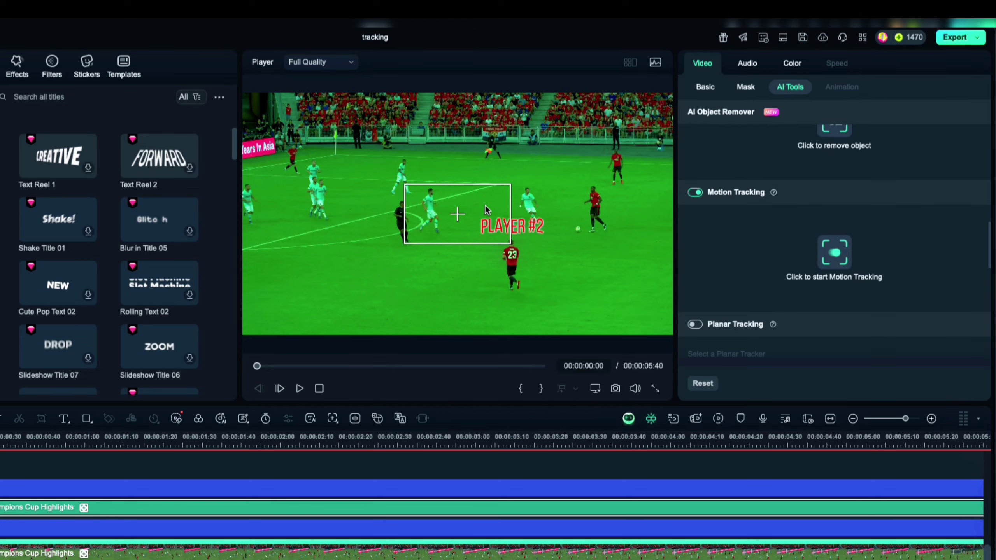
pyautogui.moveTo(508, 206)
pyautogui.moveTo(511, 213); pyautogui.dragTo(450, 208)
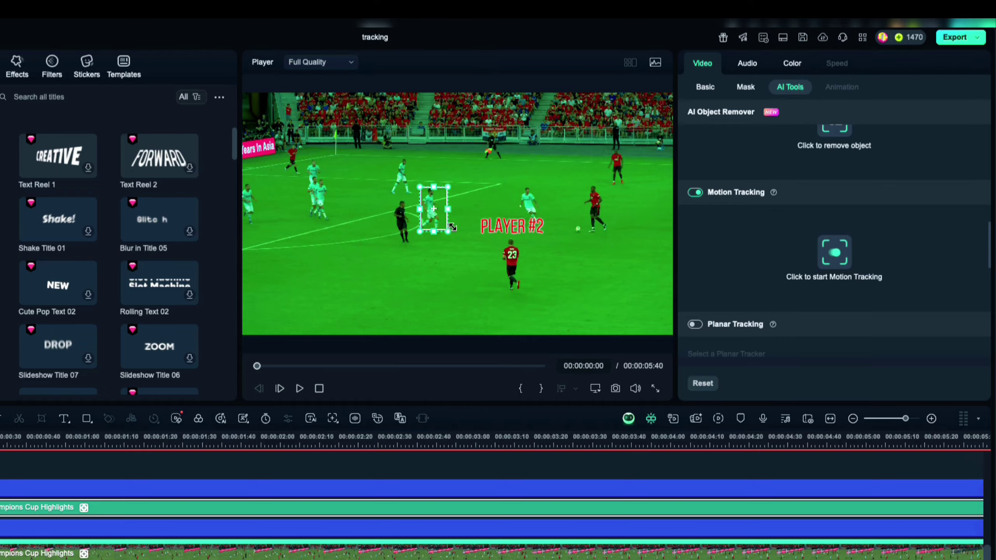
pyautogui.click(822, 251)
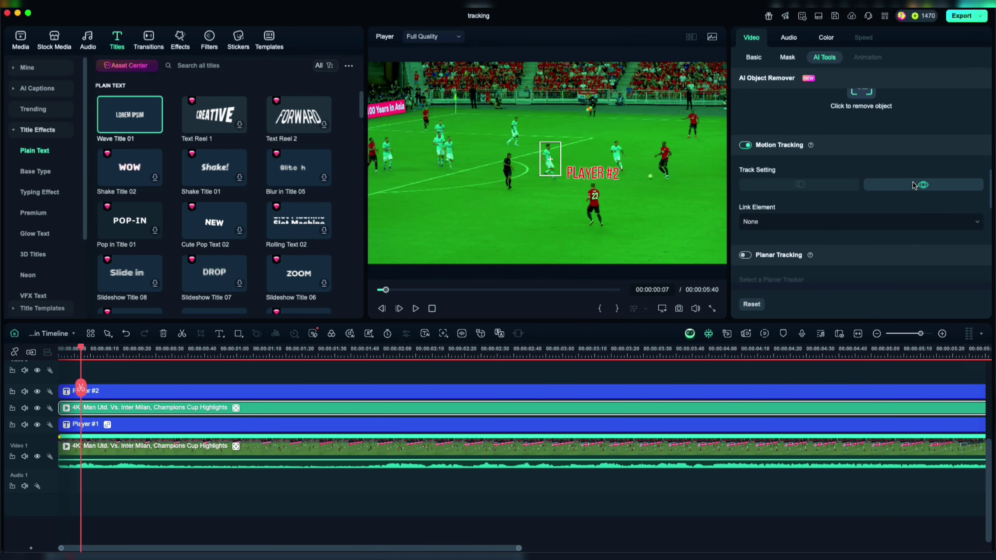
# Link the new tracking to Wave Title 01 and place the Player #2 title above the tracked light-shirted player
pyautogui.click(849, 223)
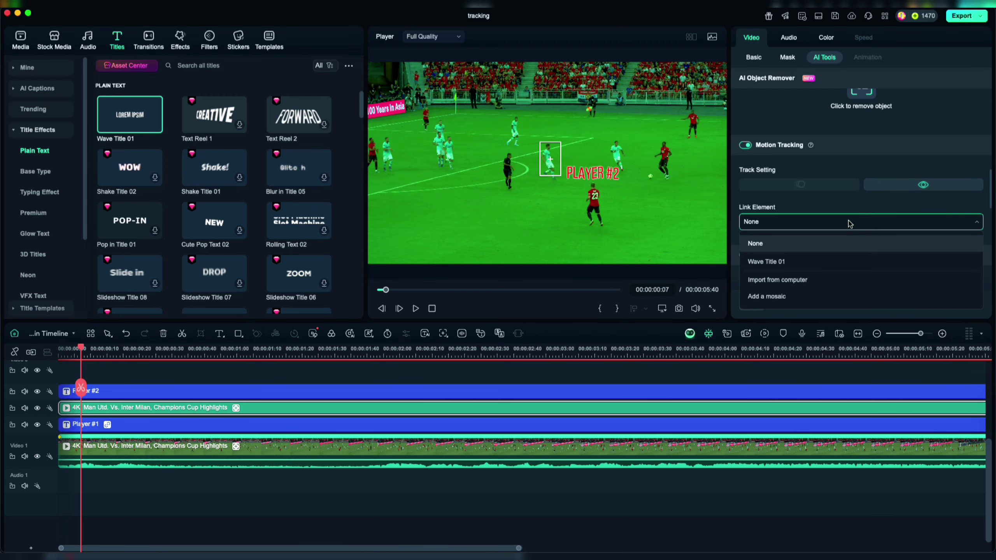
pyautogui.click(777, 261)
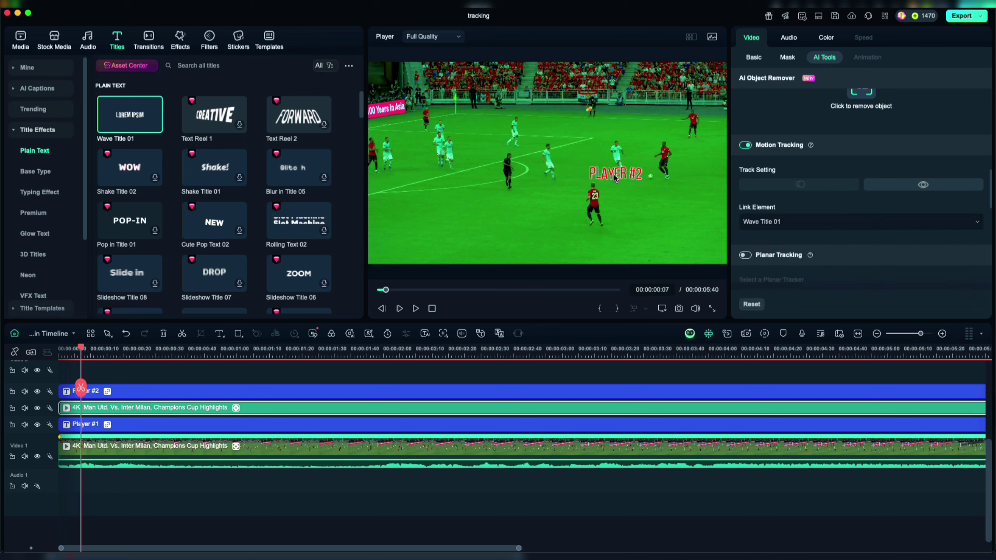
pyautogui.moveTo(612, 175); pyautogui.dragTo(548, 138)
pyautogui.press('space')
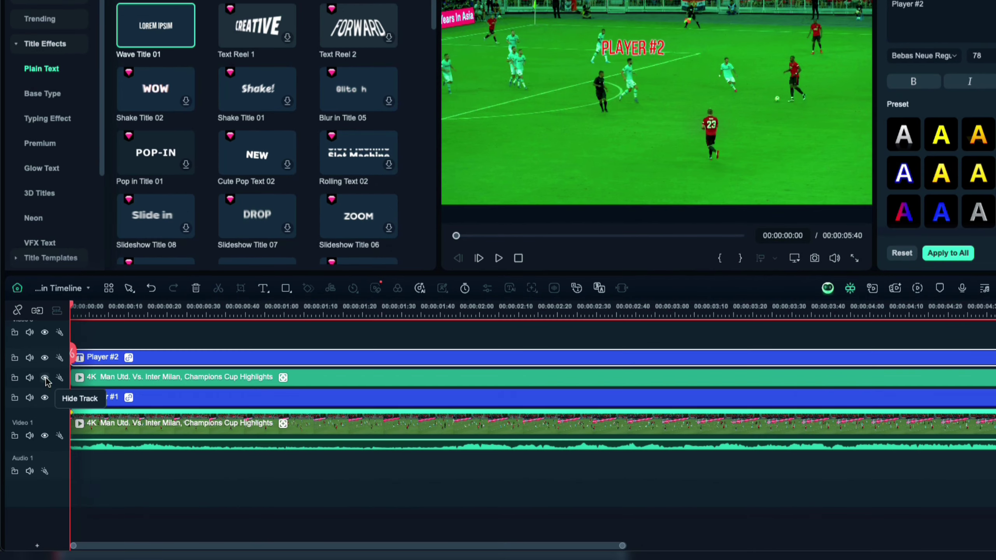
# Hide the duplicated football clip's track and set the Player #2 title's text color to green
pyautogui.click(44, 378)
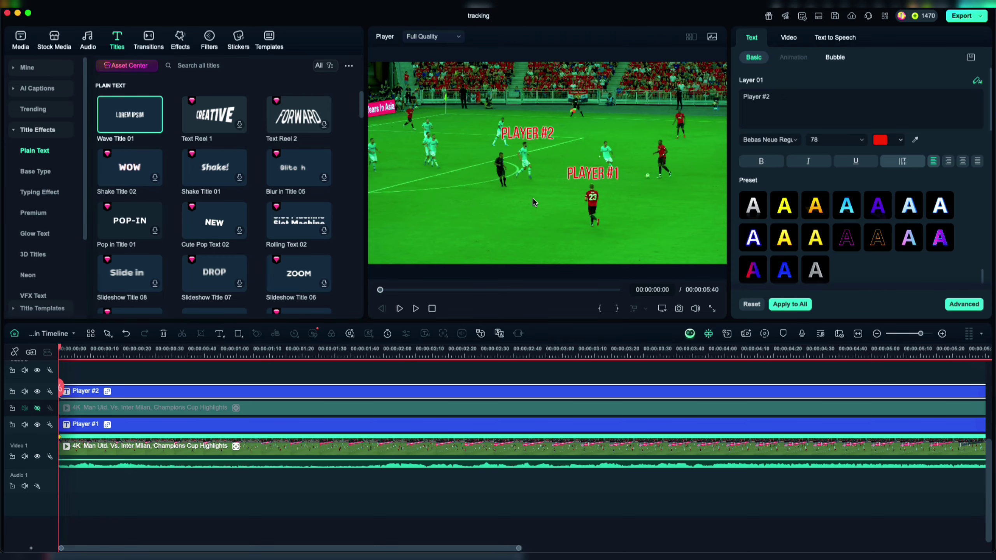
pyautogui.click(534, 135)
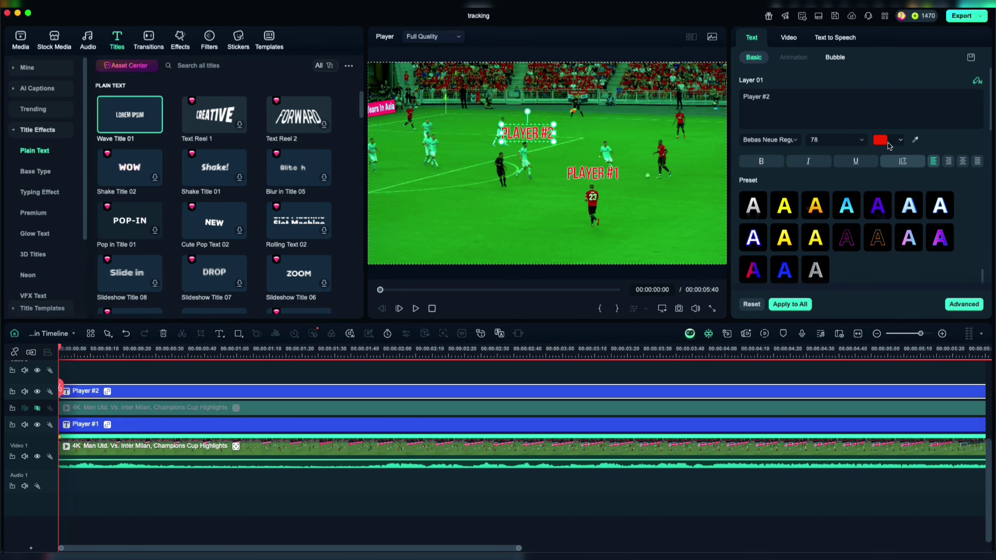
pyautogui.click(881, 142)
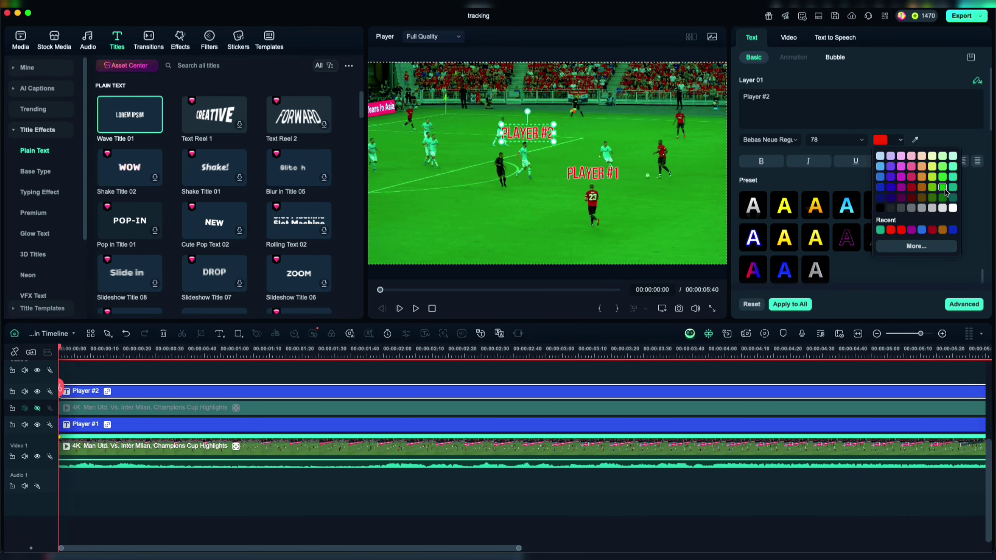
pyautogui.click(943, 188)
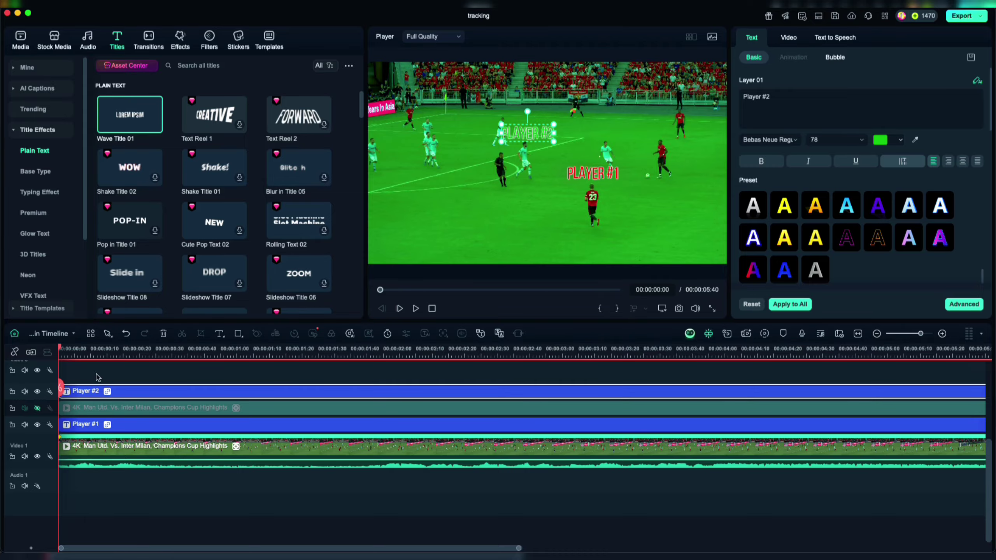
pyautogui.press('space')
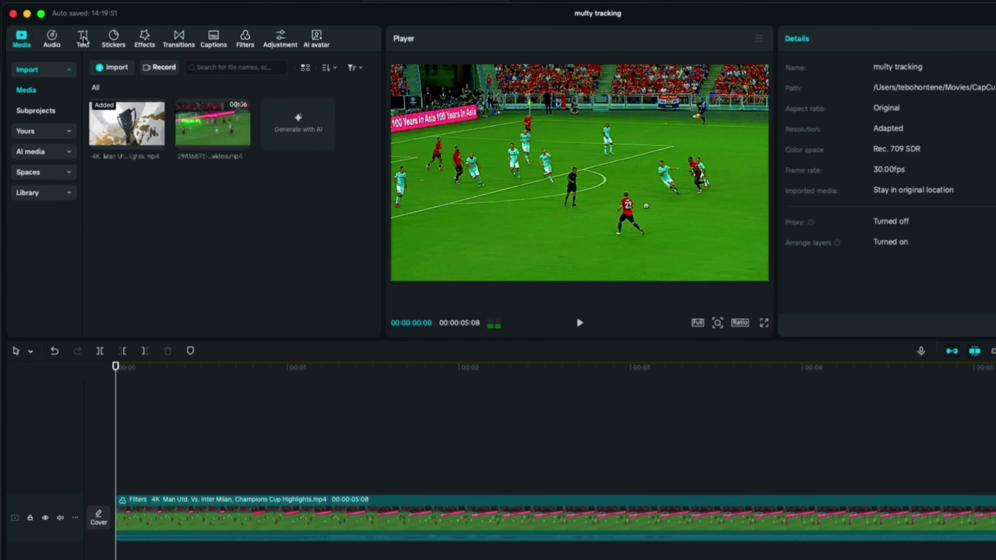
# In the CapCut project, add a default text above the football clip and extend it to the clip's end
pyautogui.click(68, 33)
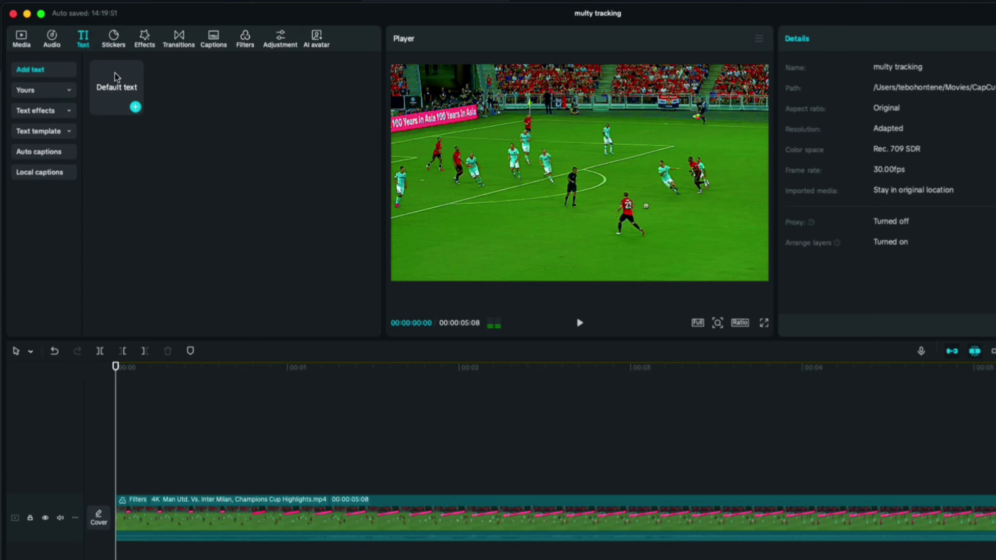
pyautogui.moveTo(115, 81); pyautogui.dragTo(106, 480)
pyautogui.moveTo(632, 485); pyautogui.dragTo(969, 489)
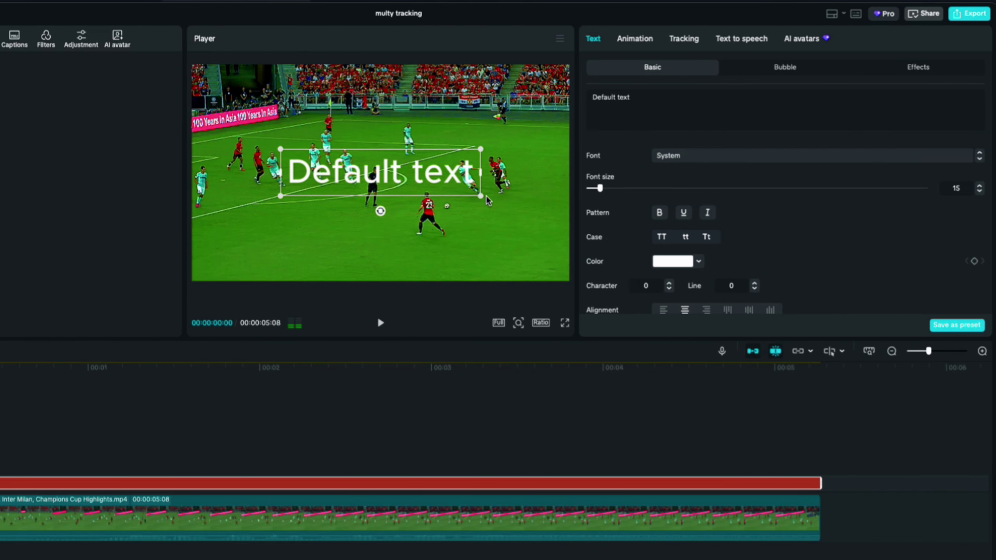
# Change the default text to "Player #1", shrink it to about 46% scale, and place it above the red-shirted number 23 player
pyautogui.moveTo(487, 199); pyautogui.dragTo(432, 185)
pyautogui.moveTo(631, 98); pyautogui.dragTo(584, 97)
pyautogui.write('Player #1')
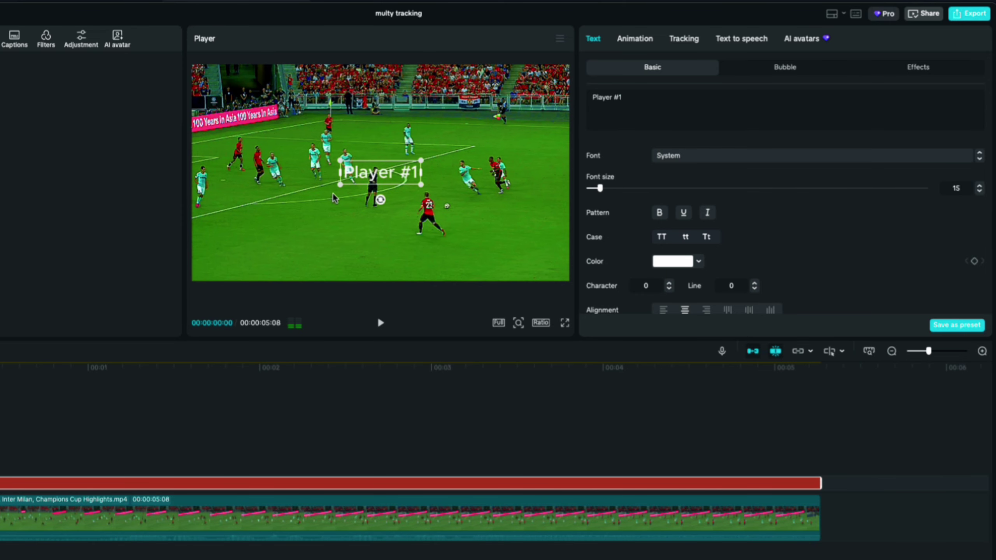
pyautogui.moveTo(375, 177); pyautogui.dragTo(416, 182)
# Apply the preset style with white lettering and a red glow to the Player #1 text
pyautogui.scroll(-5, 805, 165)
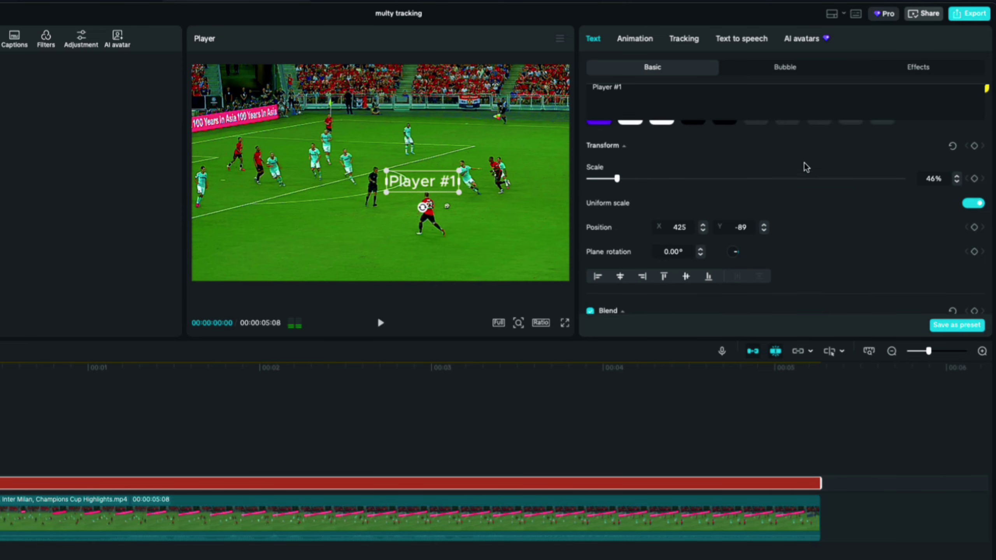
pyautogui.scroll(2, 824, 218)
pyautogui.click(823, 216)
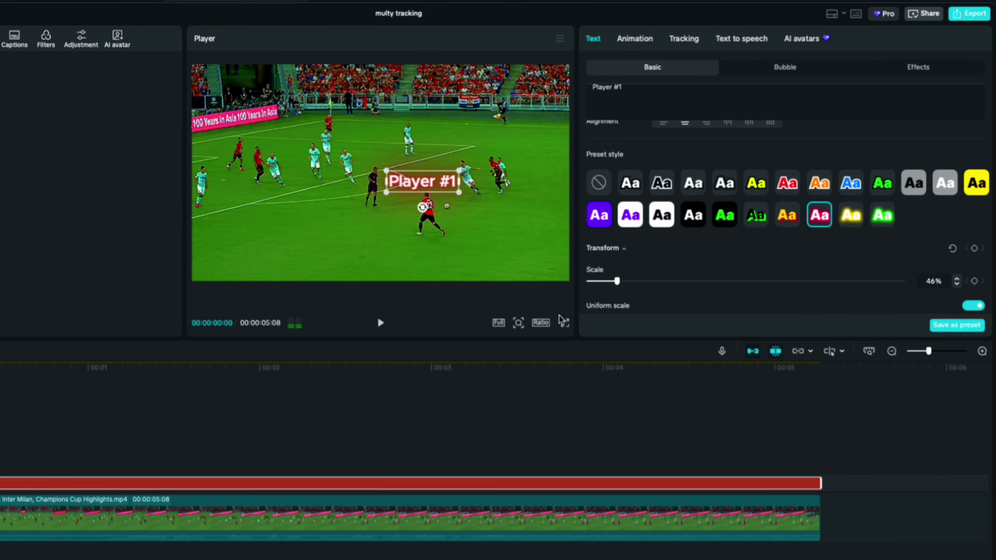
# Enable motion tracking on the Player #1 text, fit the tracking box around the number 23 player, and run the tracking in both directions
pyautogui.click(675, 39)
pyautogui.click(651, 120)
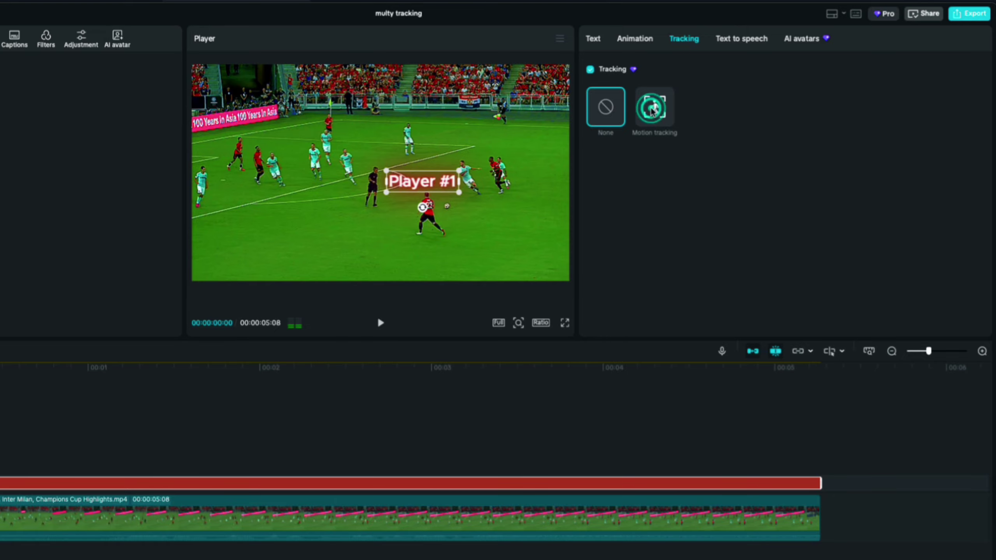
pyautogui.moveTo(371, 168); pyautogui.dragTo(418, 209)
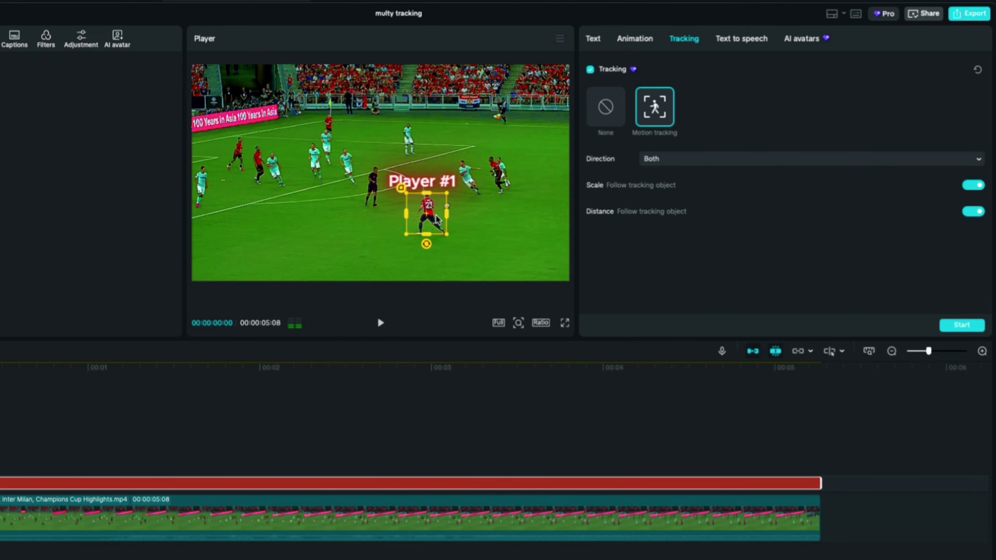
pyautogui.click(408, 213)
pyautogui.moveTo(407, 213); pyautogui.dragTo(431, 213)
pyautogui.click(444, 215)
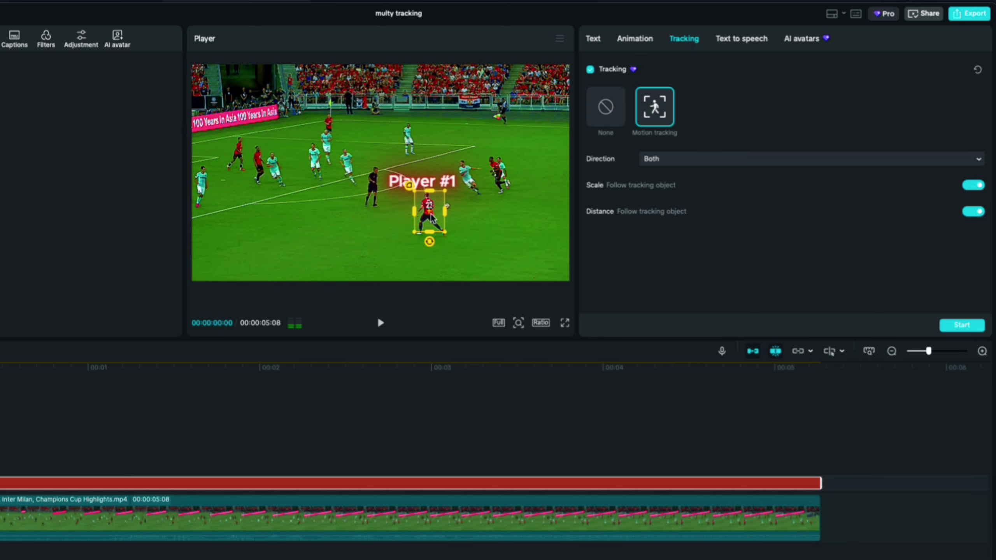
pyautogui.click(956, 325)
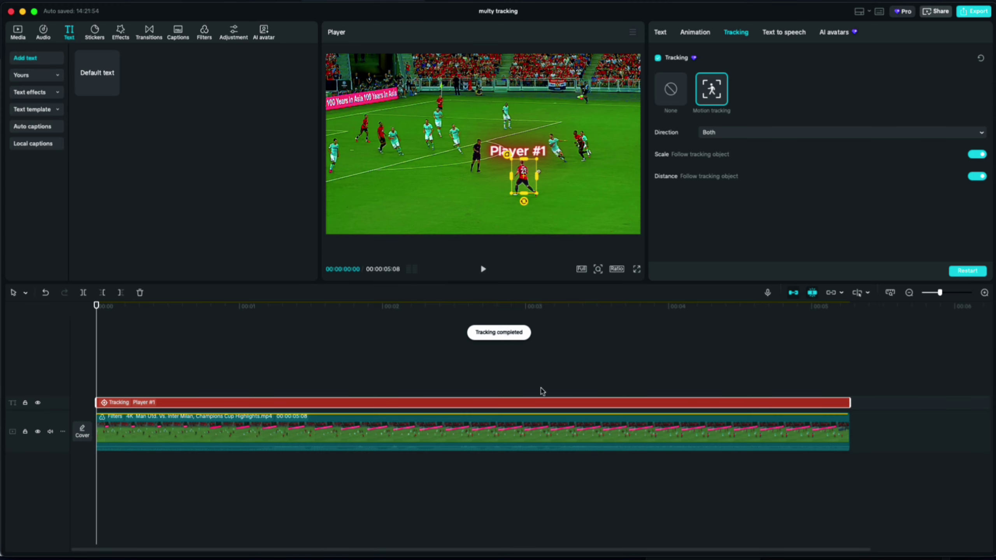
# At 00:00:00:17, rerun the Player #1 tracking with the box on the number 23 player and deselect the text
pyautogui.moveTo(96, 312); pyautogui.dragTo(178, 349)
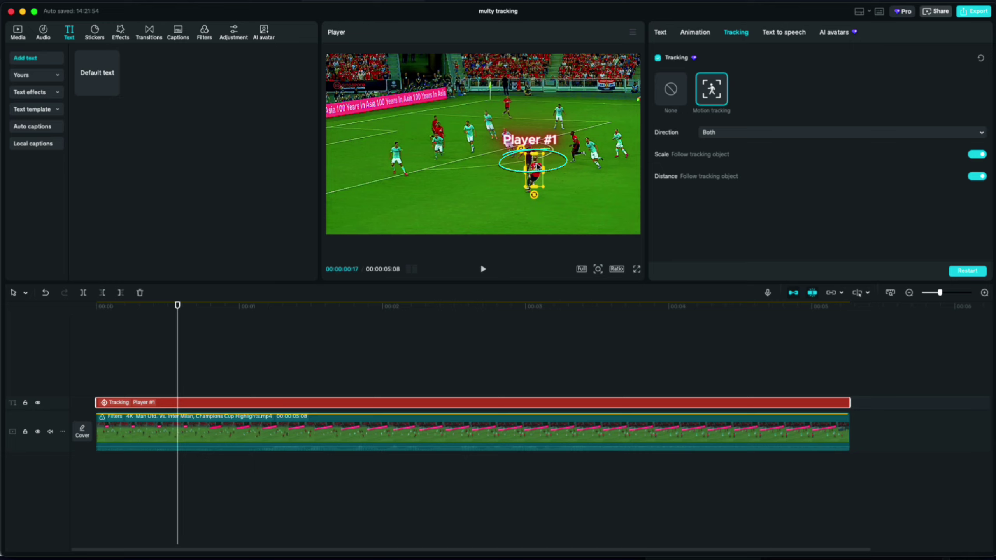
pyautogui.click(966, 276)
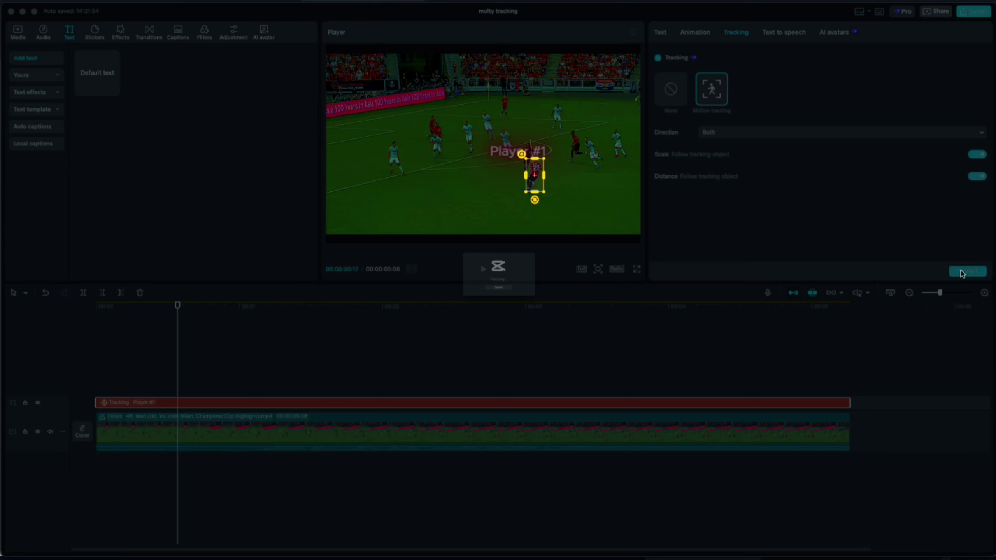
pyautogui.click(204, 337)
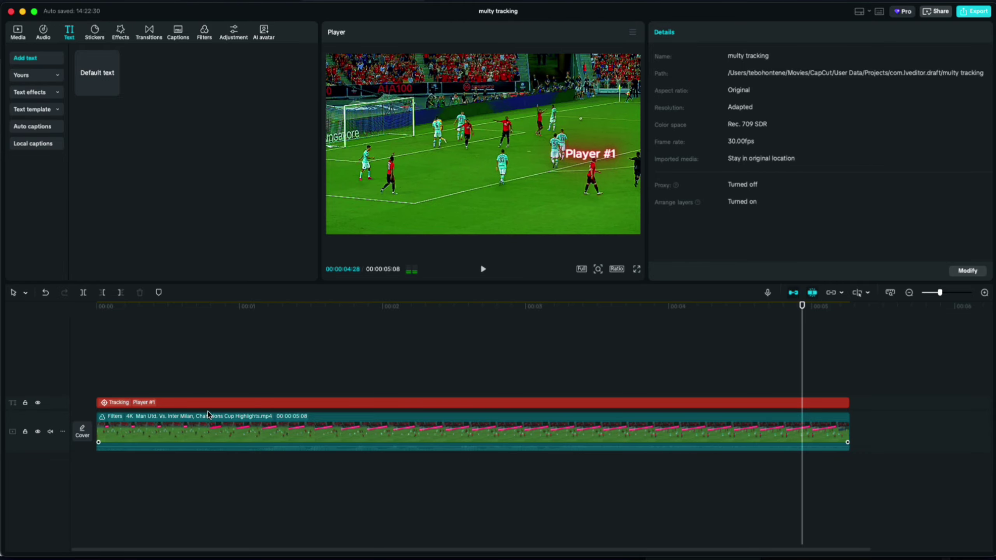
# Duplicate the Player #1 text onto a new track above the original and set the copy's tracking to None
pyautogui.moveTo(210, 407); pyautogui.dragTo(205, 388)
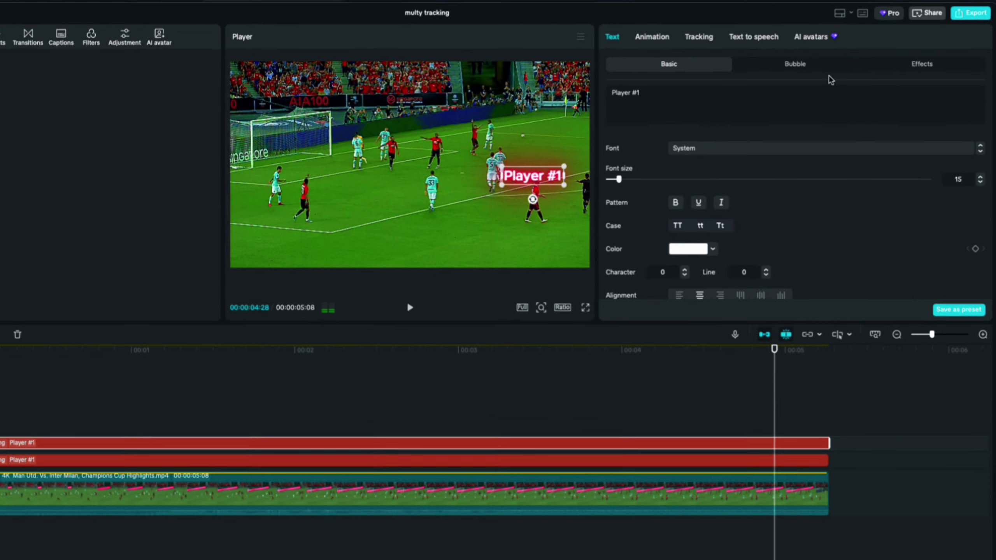
pyautogui.click(691, 43)
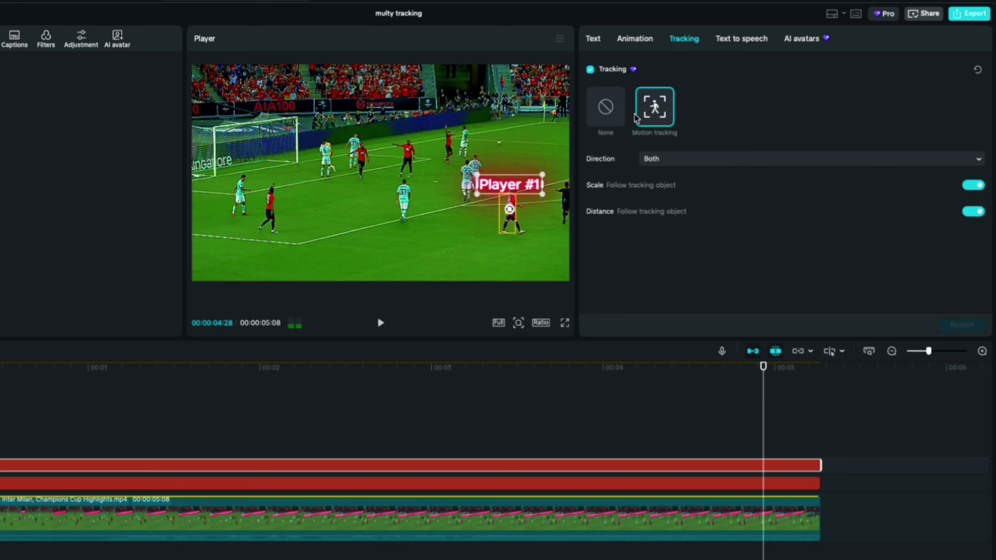
pyautogui.click(618, 111)
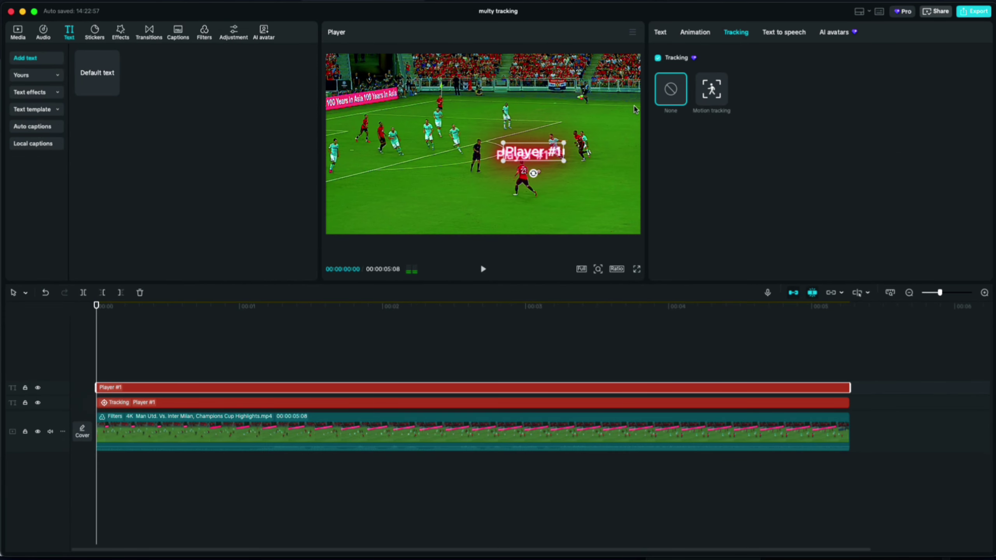
# Enable motion tracking on the duplicated text at the clip's start and place its tracking box over the light-shirted player behind the label
pyautogui.click(710, 89)
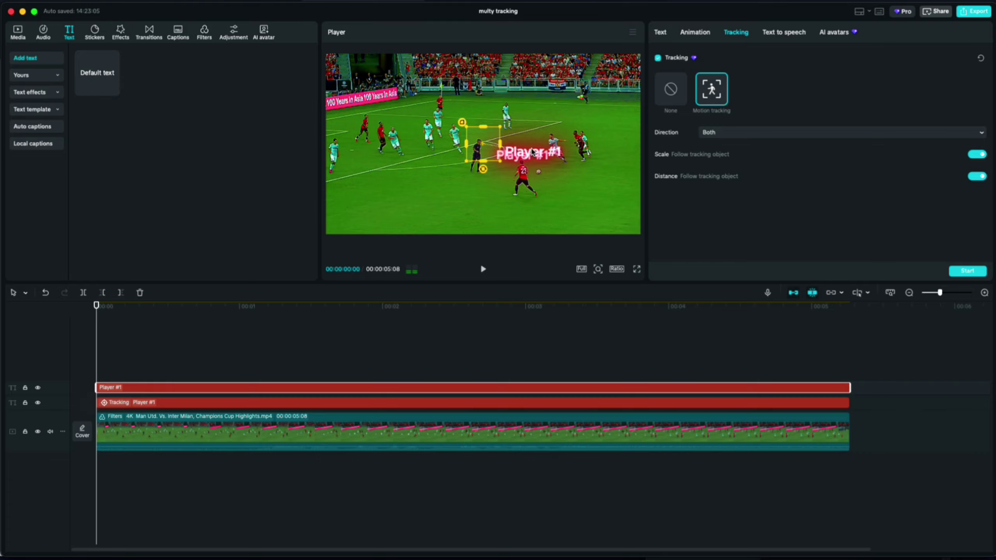
pyautogui.moveTo(485, 147); pyautogui.dragTo(558, 151)
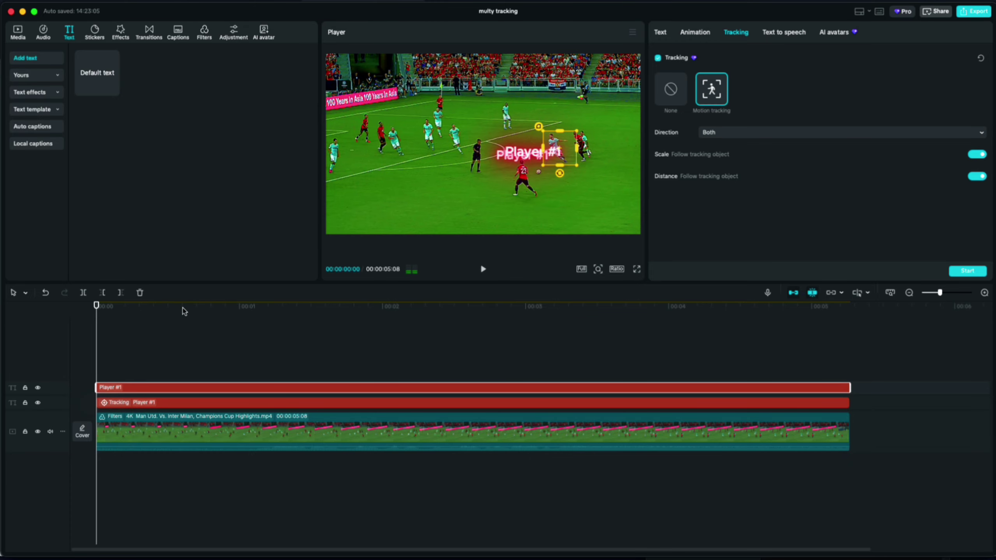